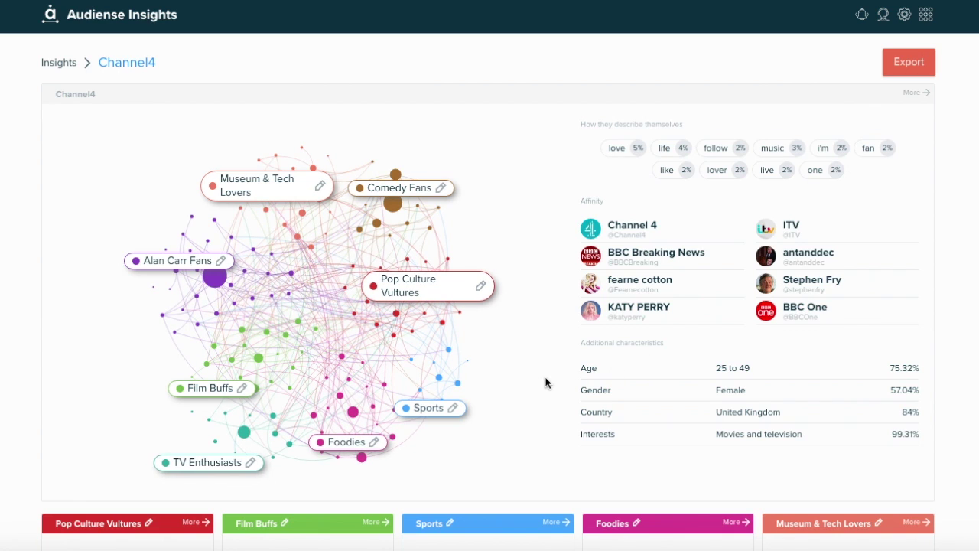
Scroll through the Channel4 segment cards to review each cluster's self-descriptions, affinities and interests
scroll(516, 391, down, 1)
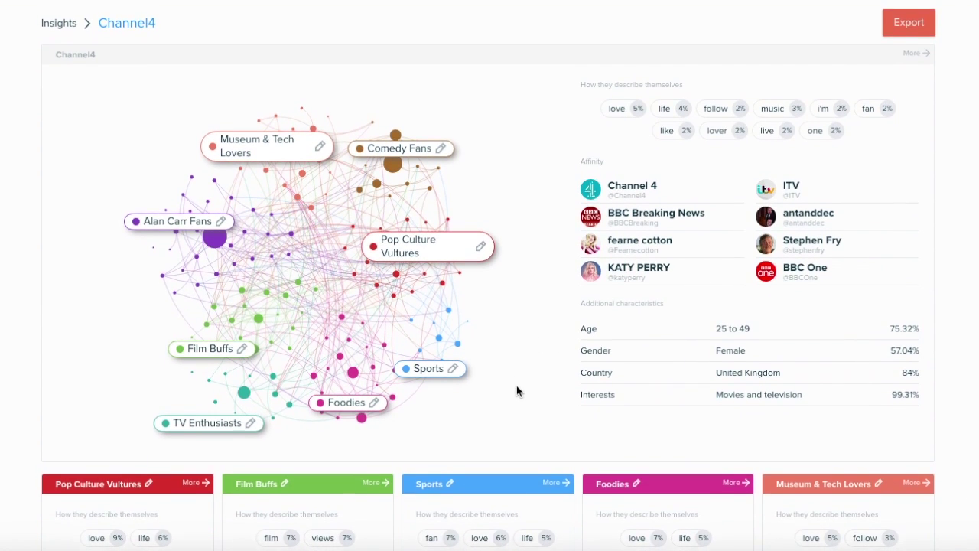
scroll(516, 391, up, 1)
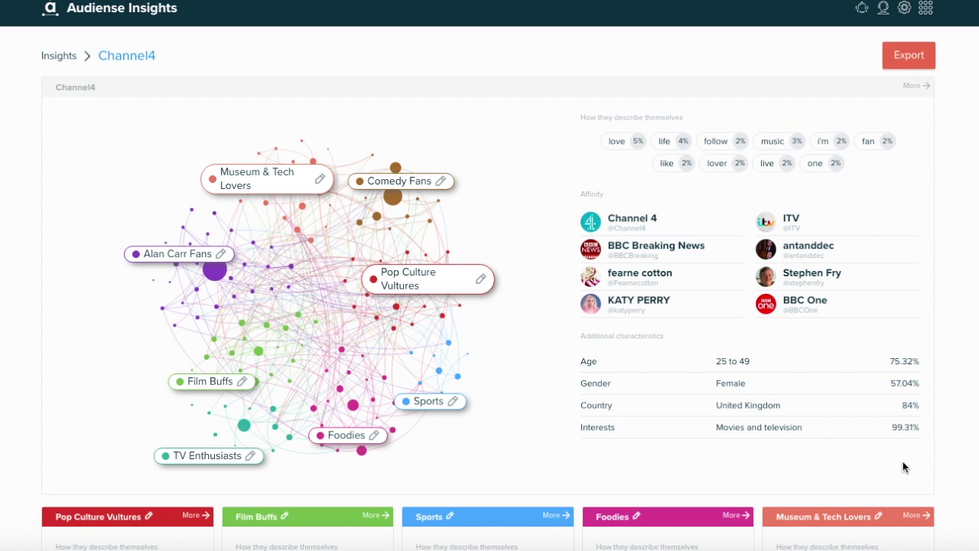
scroll(596, 425, down, 2)
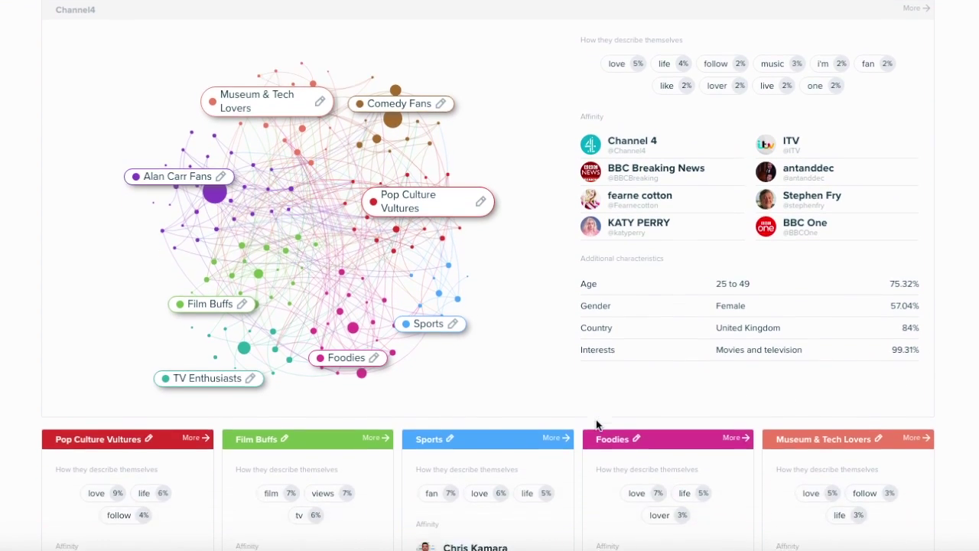
scroll(597, 422, down, 5)
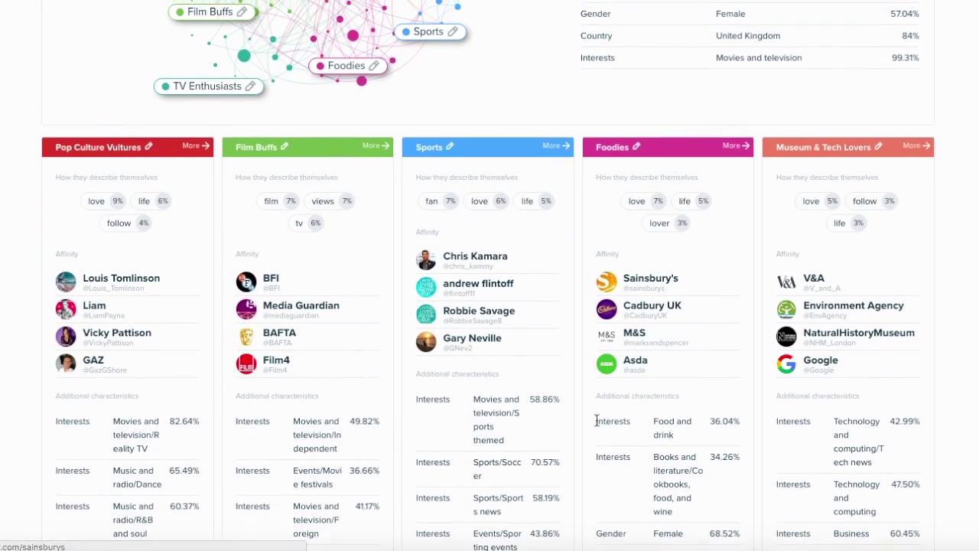
scroll(596, 421, down, 7)
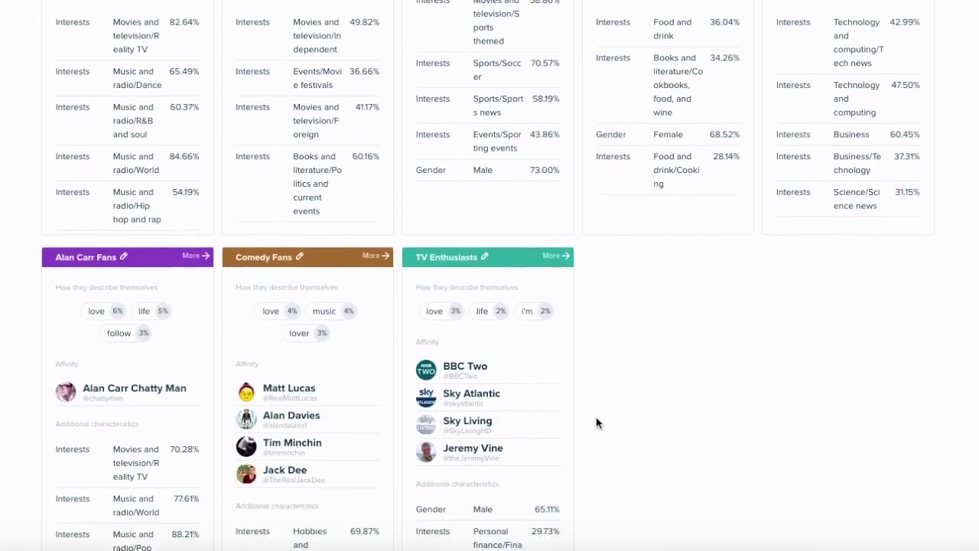
scroll(596, 423, down, 2)
scroll(596, 423, up, 7)
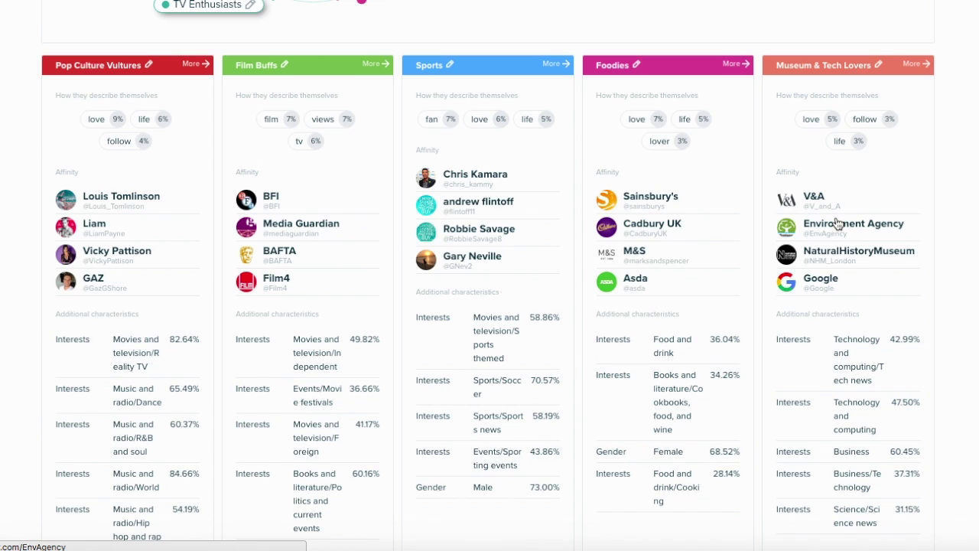
scroll(837, 223, up, 5)
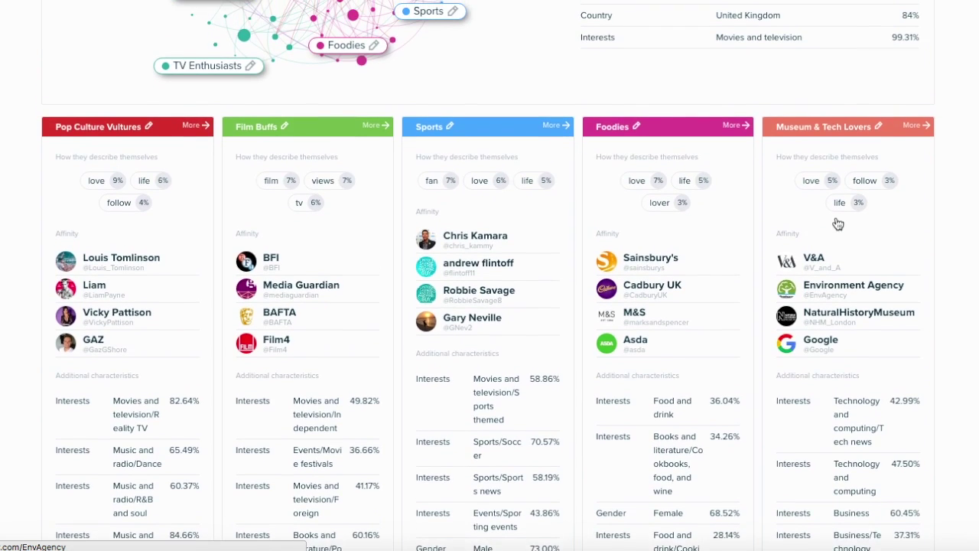
scroll(837, 223, down, 2)
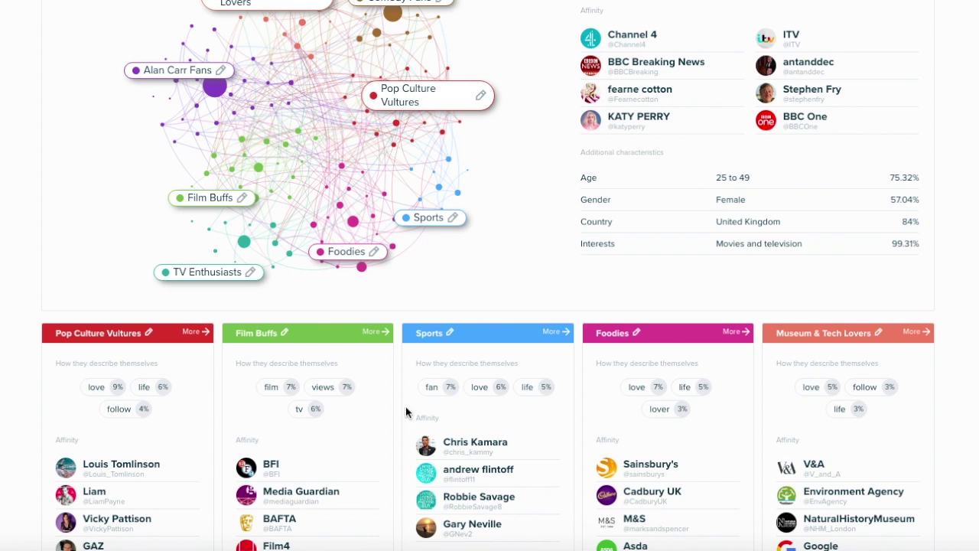
scroll(405, 413, down, 1)
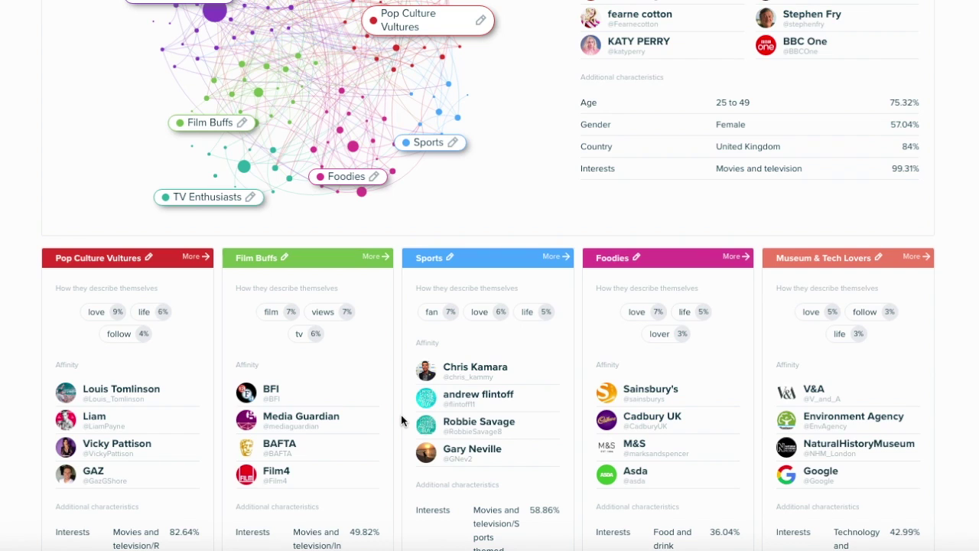
scroll(401, 415, down, 1)
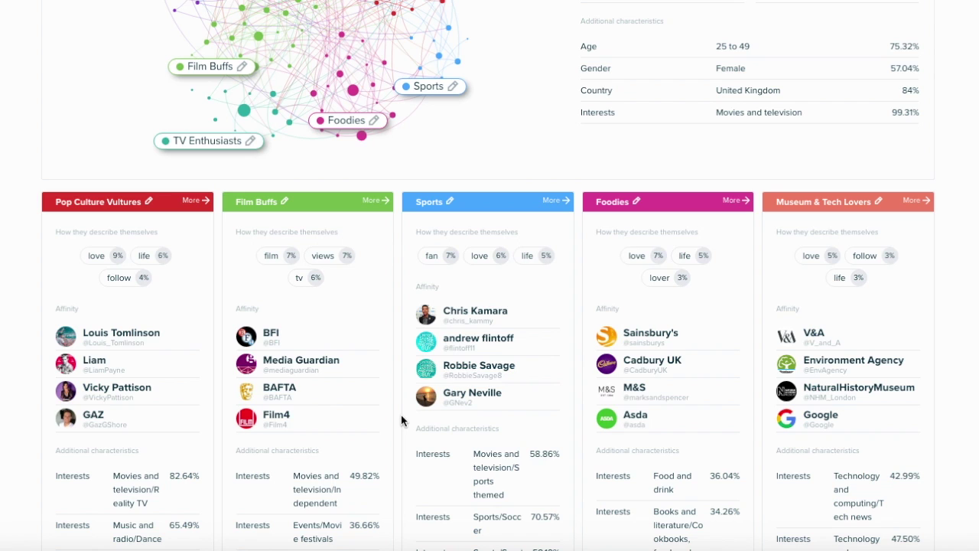
scroll(565, 238, up, 5)
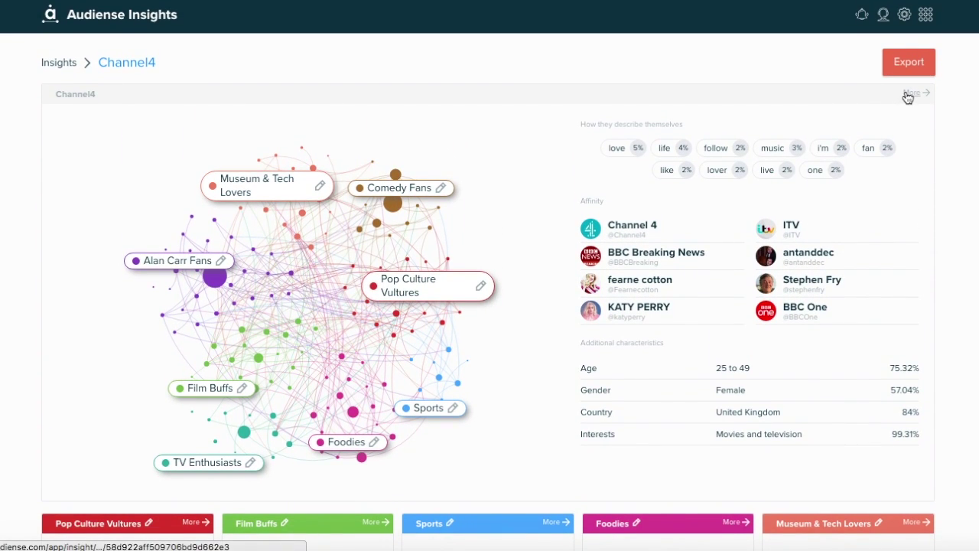
scroll(299, 373, down, 10)
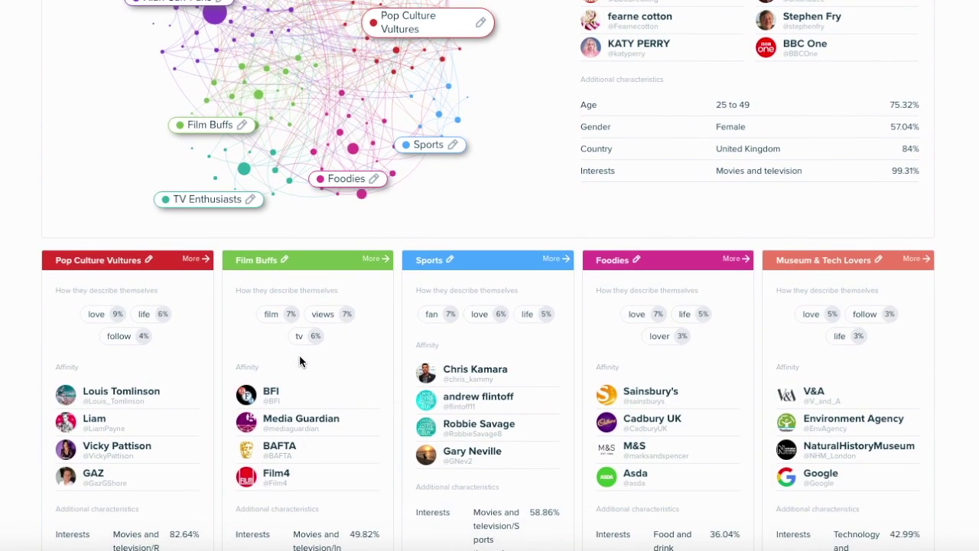
scroll(299, 361, down, 2)
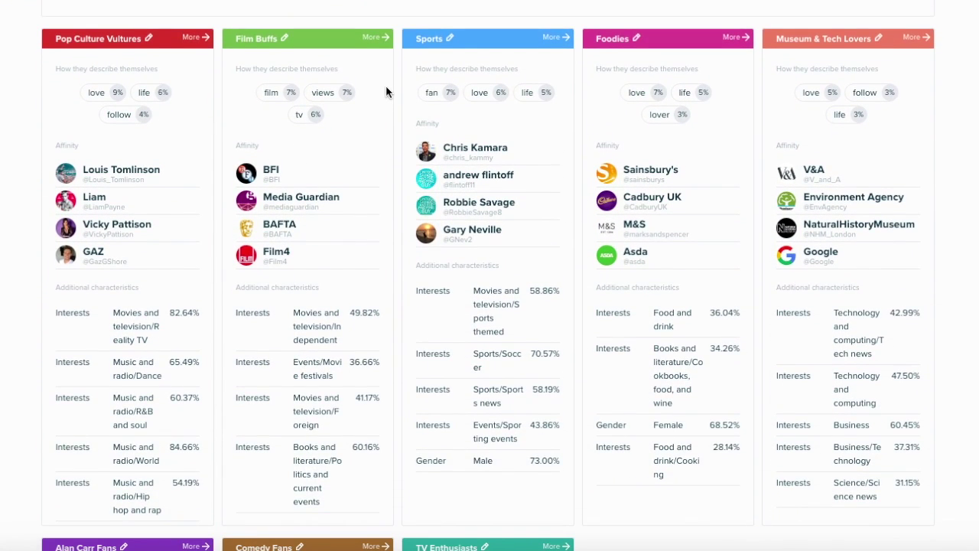
click(370, 39)
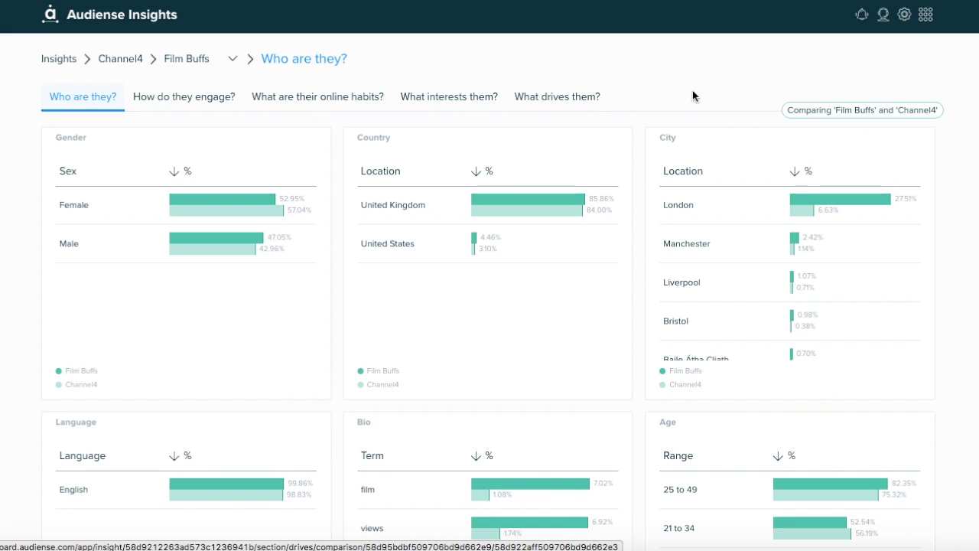
click(834, 111)
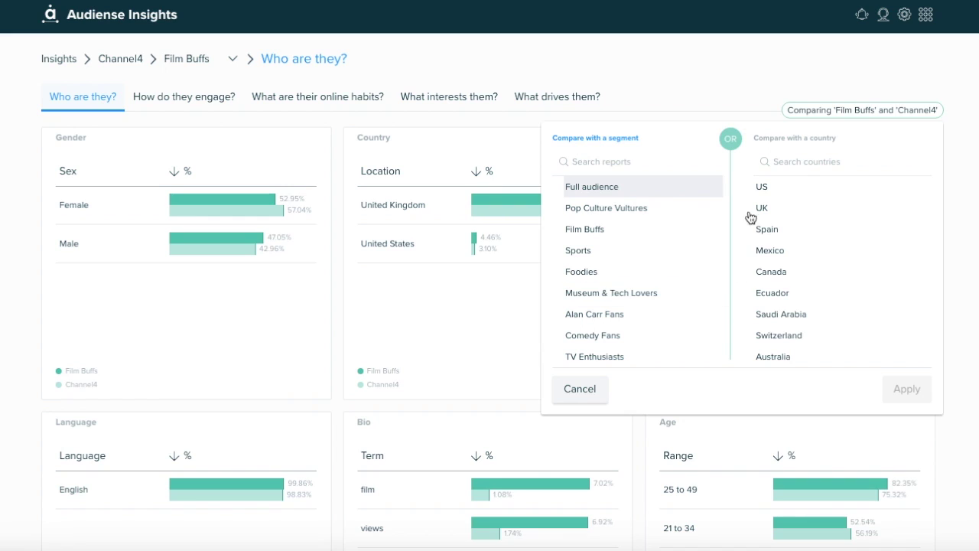
click(970, 136)
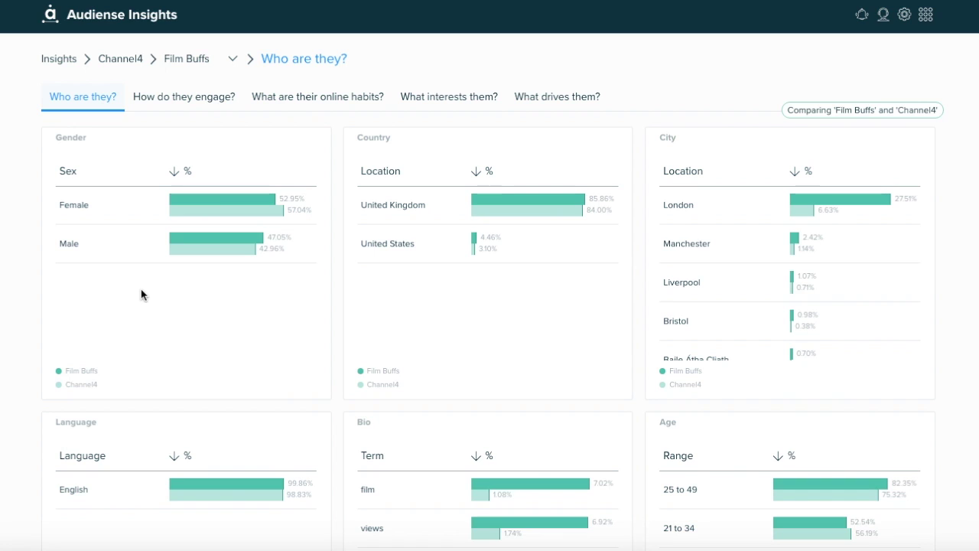
Review the Film Buffs demographic cards, then show their Big Five personality radar against Channel4
scroll(300, 304, down, 1)
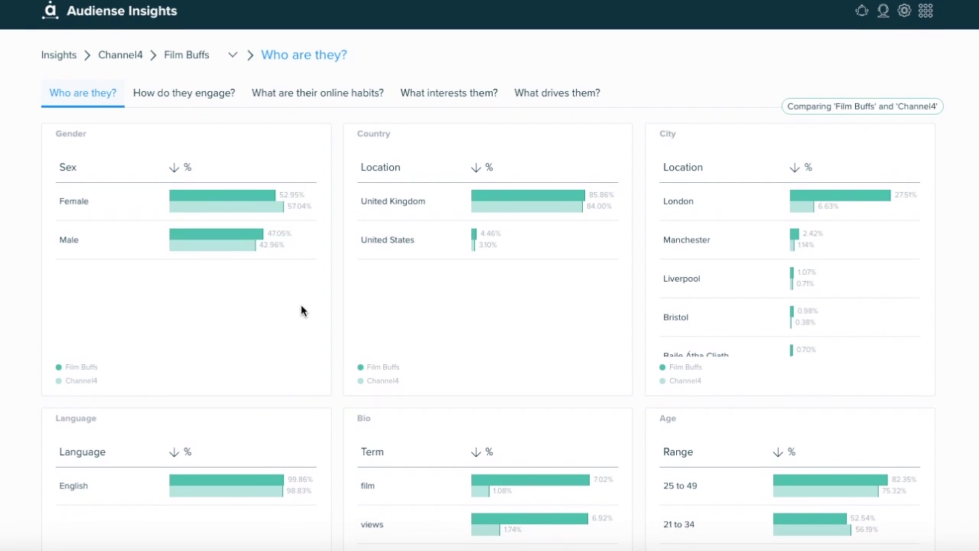
scroll(301, 305, up, 1)
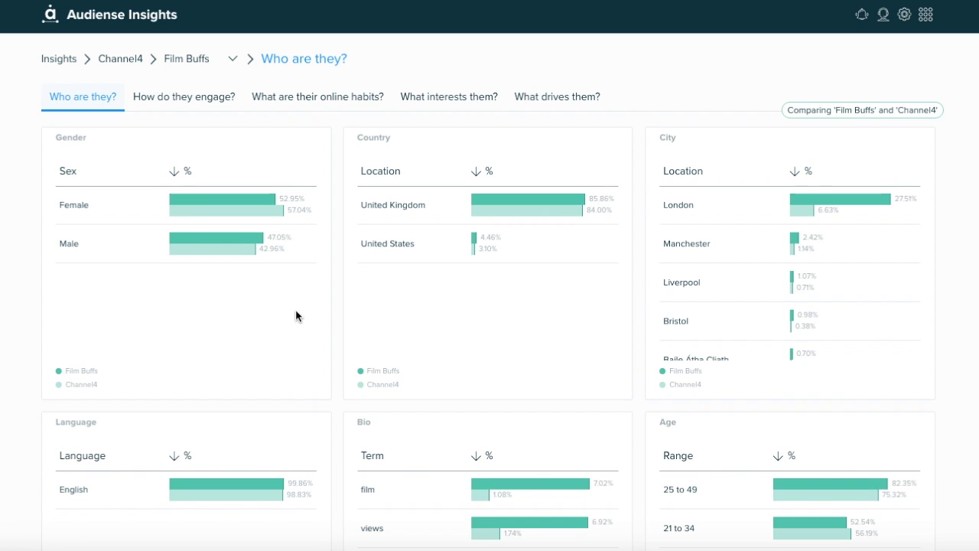
scroll(296, 314, down, 3)
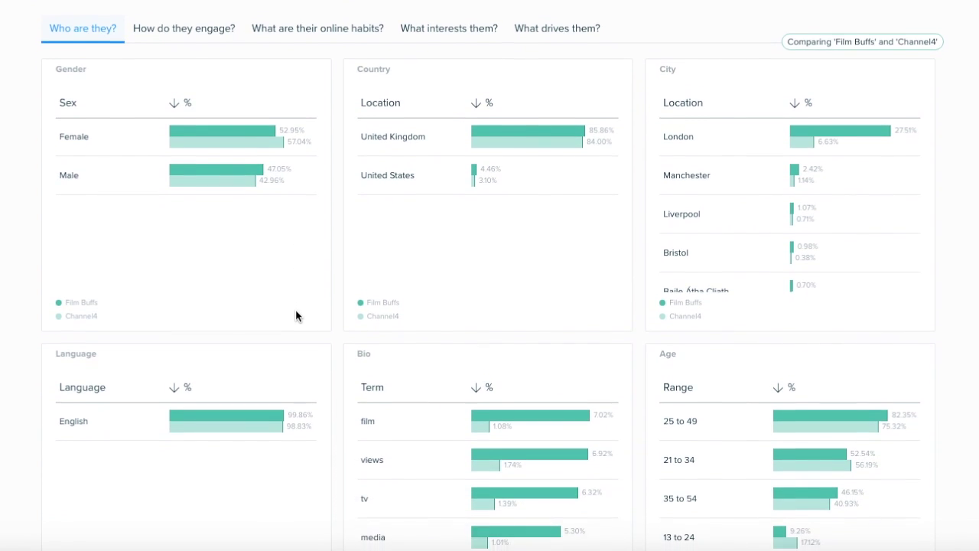
scroll(296, 314, down, 3)
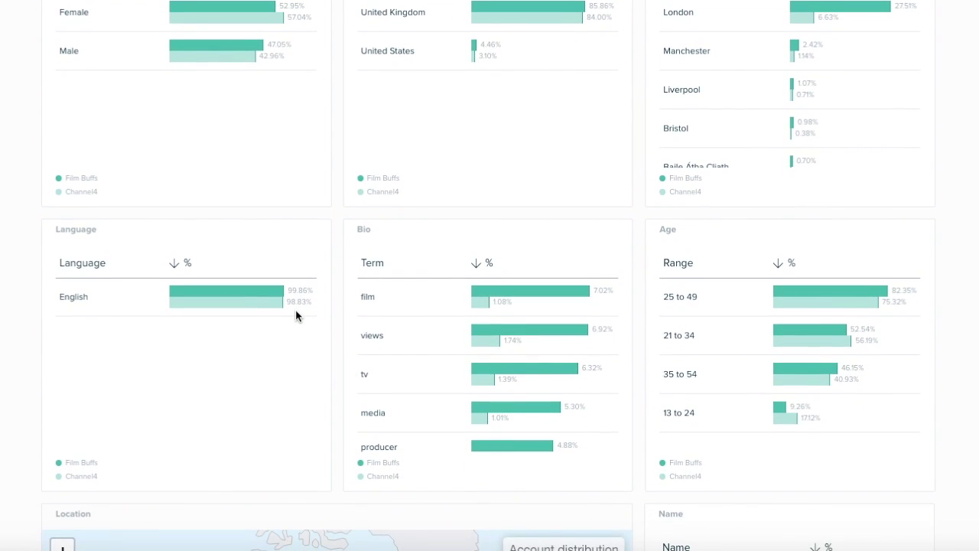
scroll(296, 314, up, 2)
scroll(295, 315, up, 4)
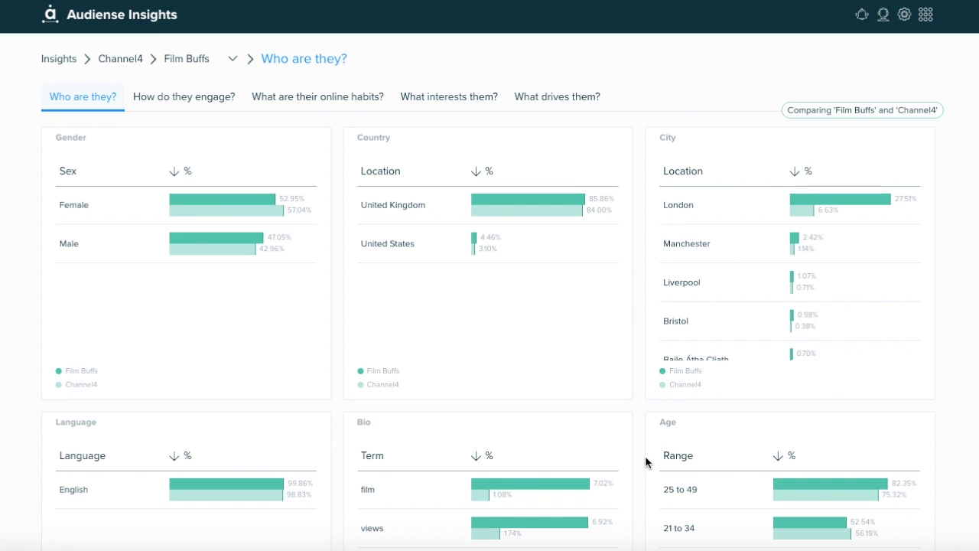
scroll(647, 459, down, 6)
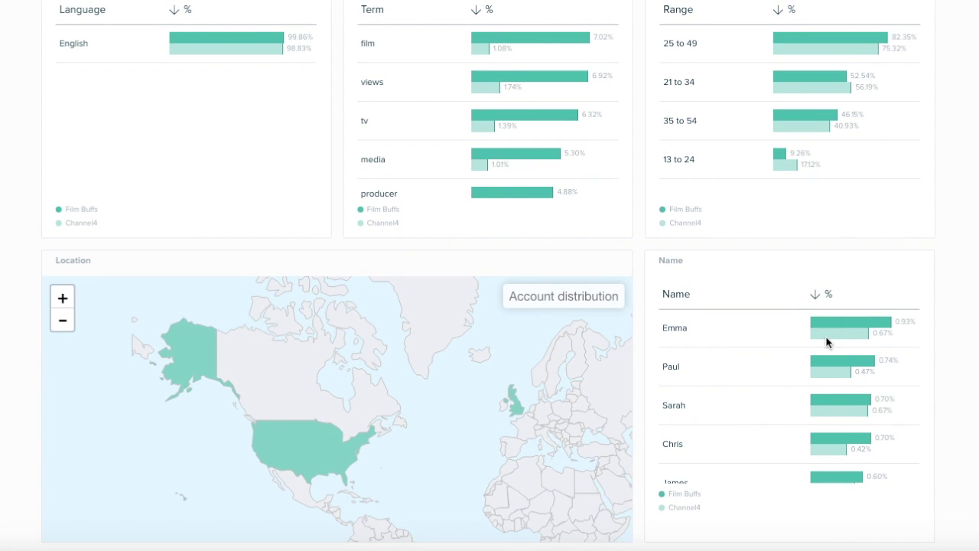
scroll(826, 340, up, 3)
scroll(826, 341, up, 1)
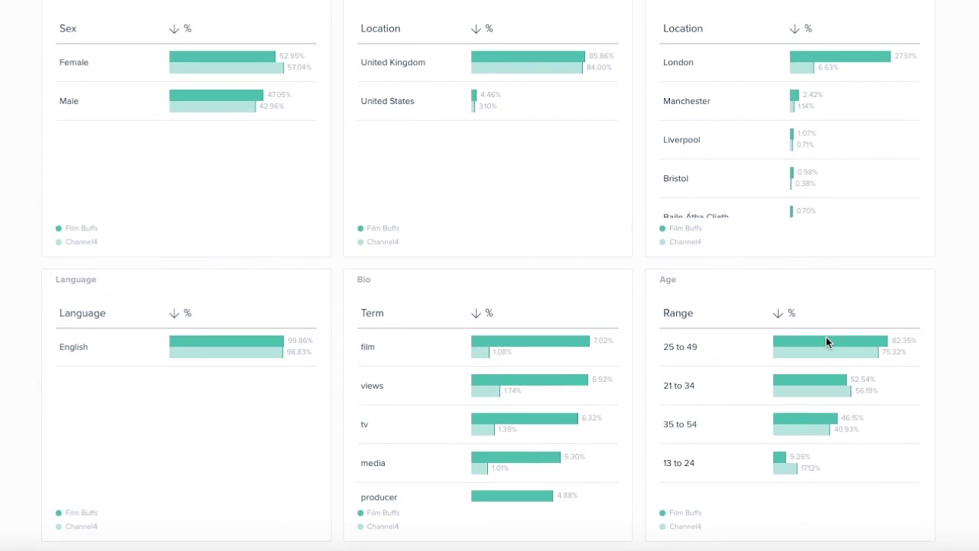
scroll(550, 339, up, 2)
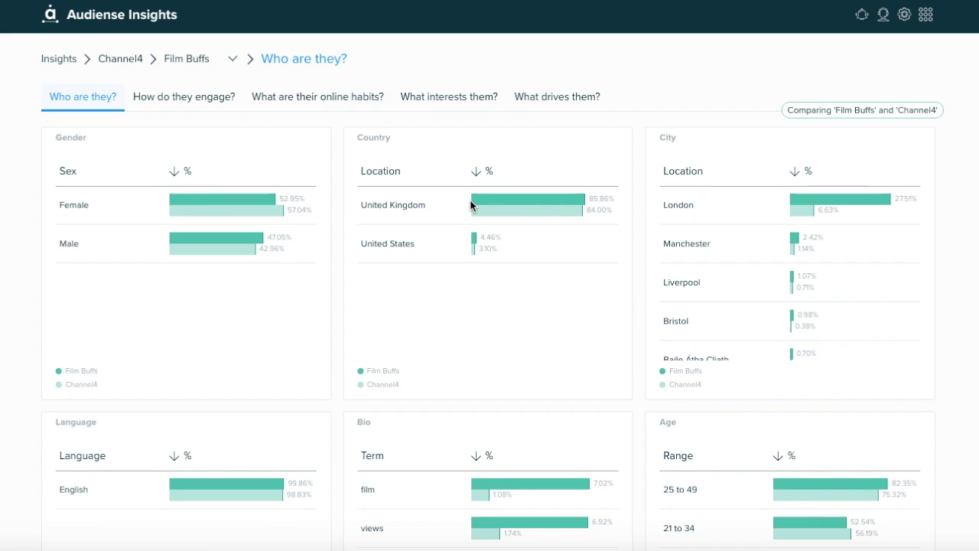
click(208, 98)
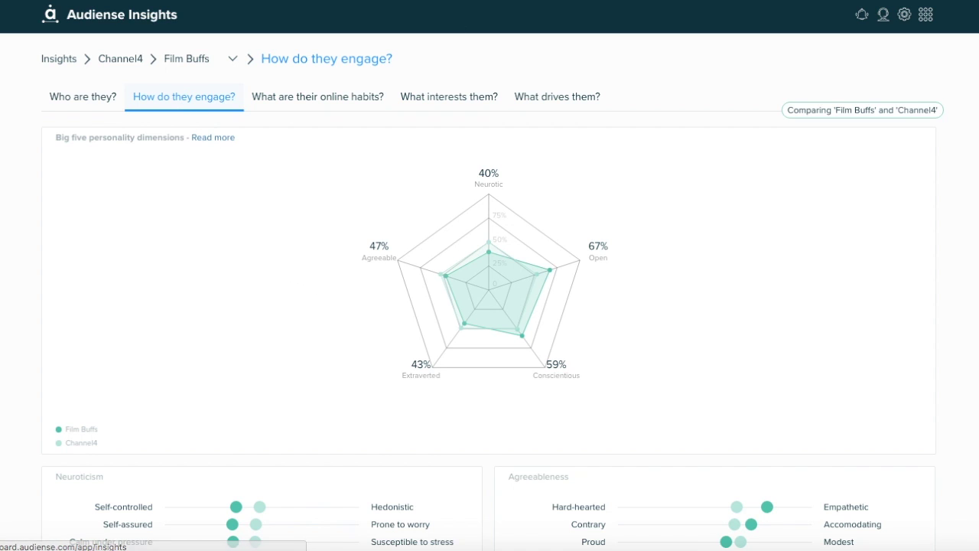
Read the IBM Watson Big Five documentation, then return to the Film Buffs personality report
click(212, 138)
scroll(528, 183, down, 6)
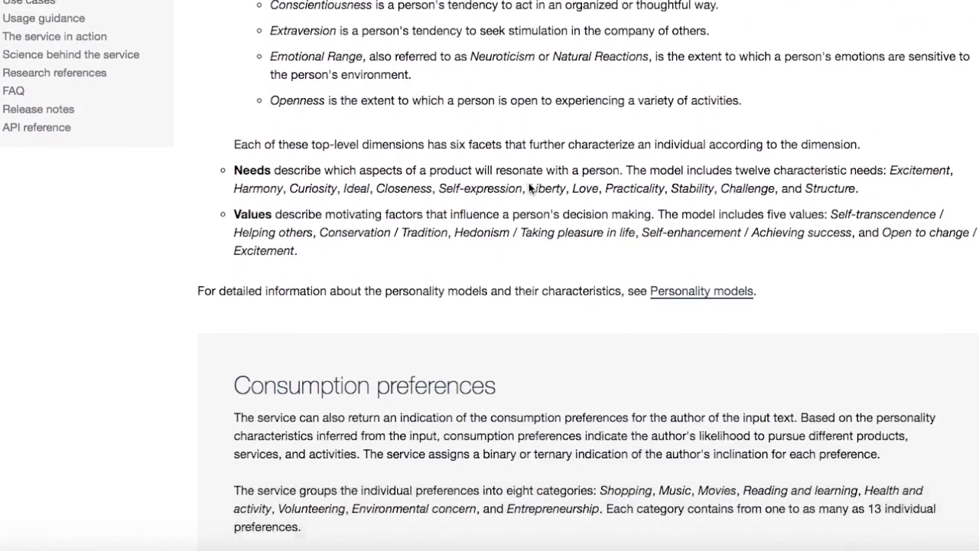
scroll(529, 183, down, 2)
scroll(529, 185, up, 8)
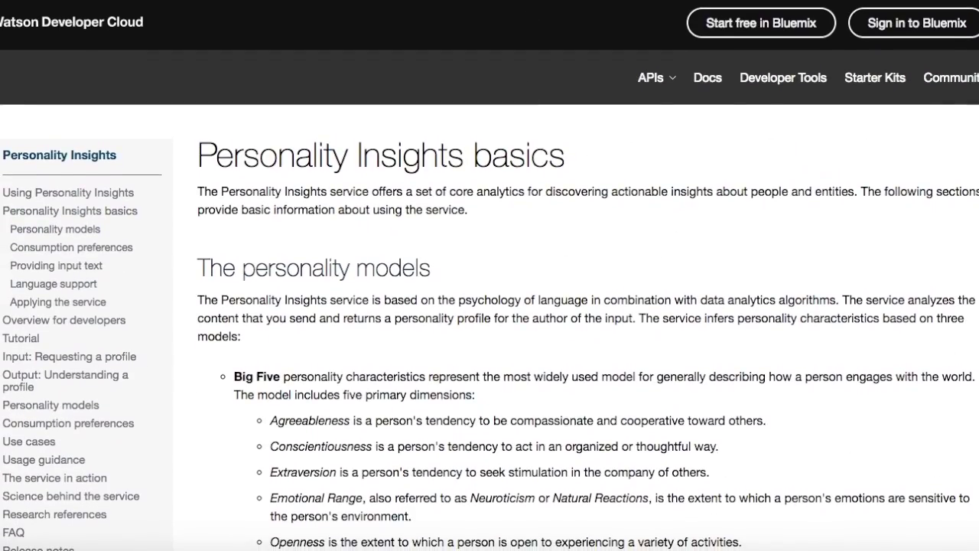
key(alt+Left)
scroll(249, 284, down, 1)
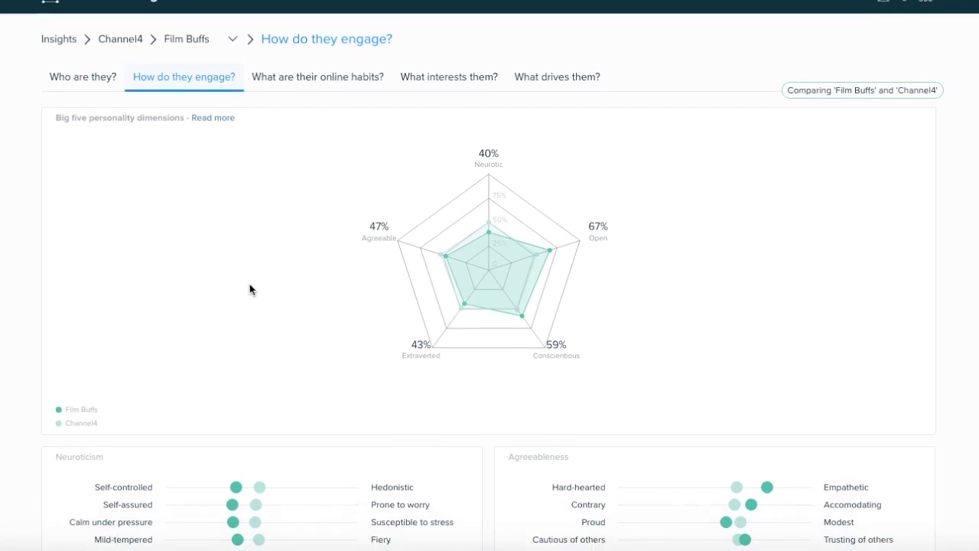
scroll(249, 284, down, 1)
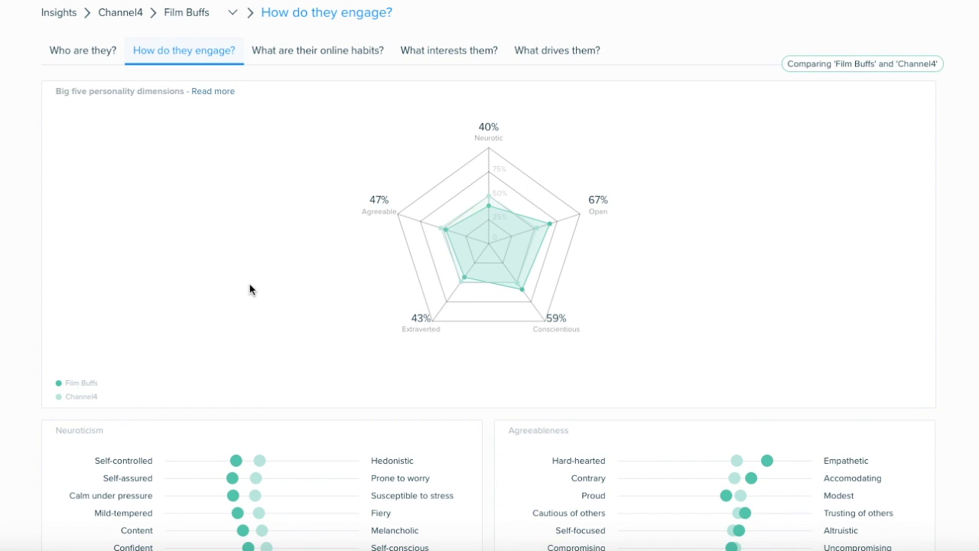
scroll(249, 289, down, 1)
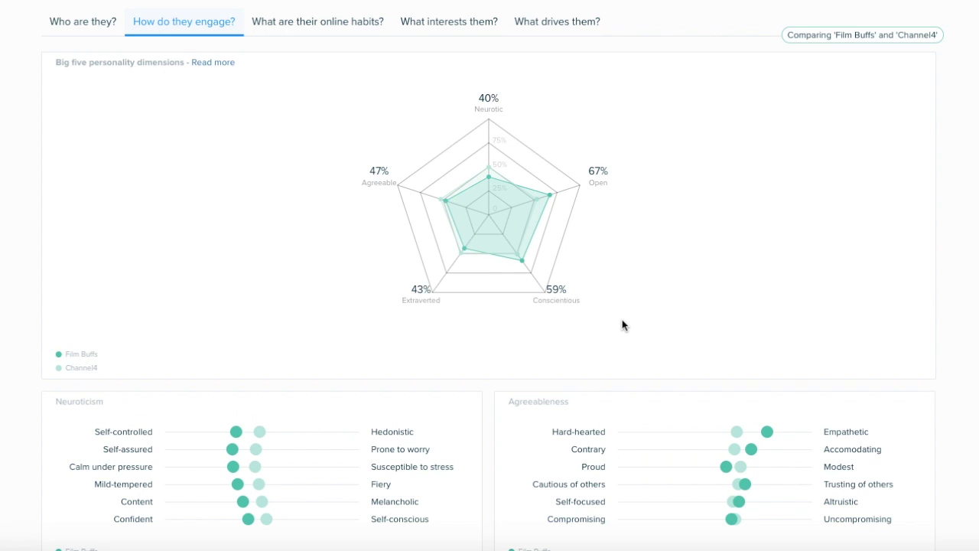
scroll(621, 319, down, 2)
scroll(622, 324, down, 1)
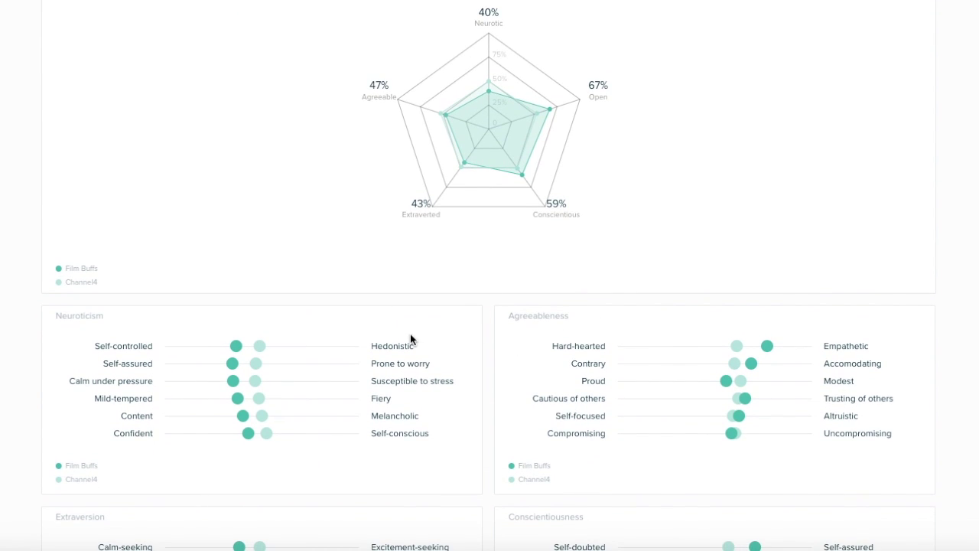
scroll(410, 335, down, 3)
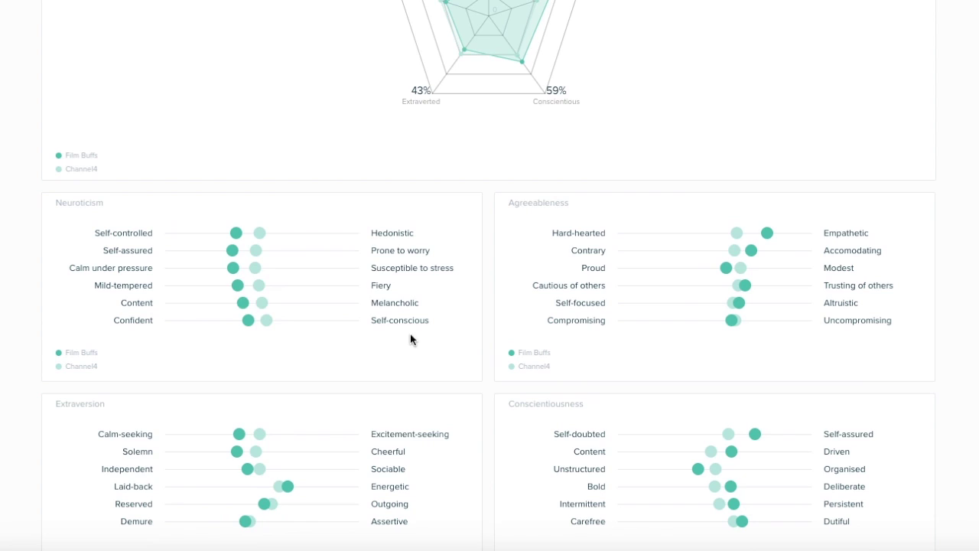
mouse_move(84, 199)
mouse_move(104, 292)
mouse_move(377, 287)
scroll(498, 284, down, 1)
scroll(499, 284, up, 5)
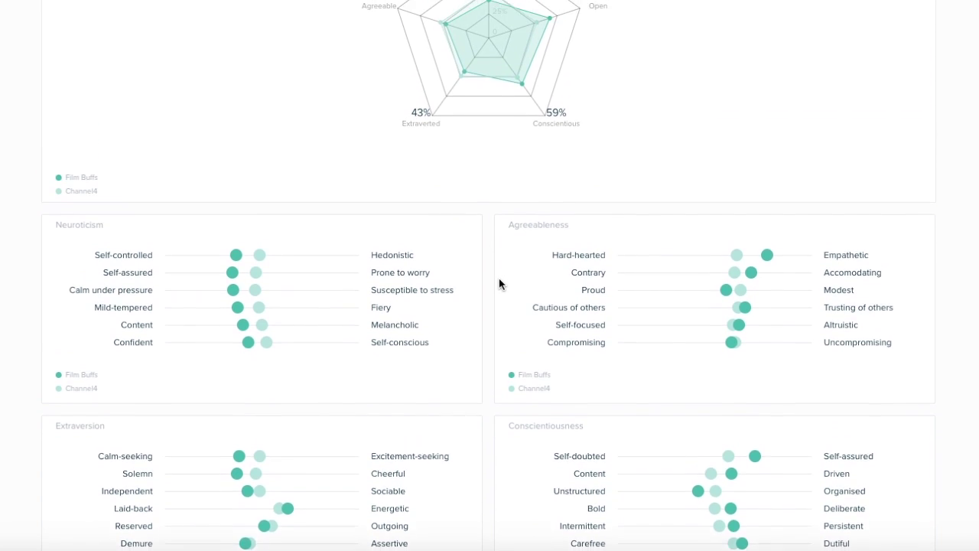
scroll(499, 284, up, 2)
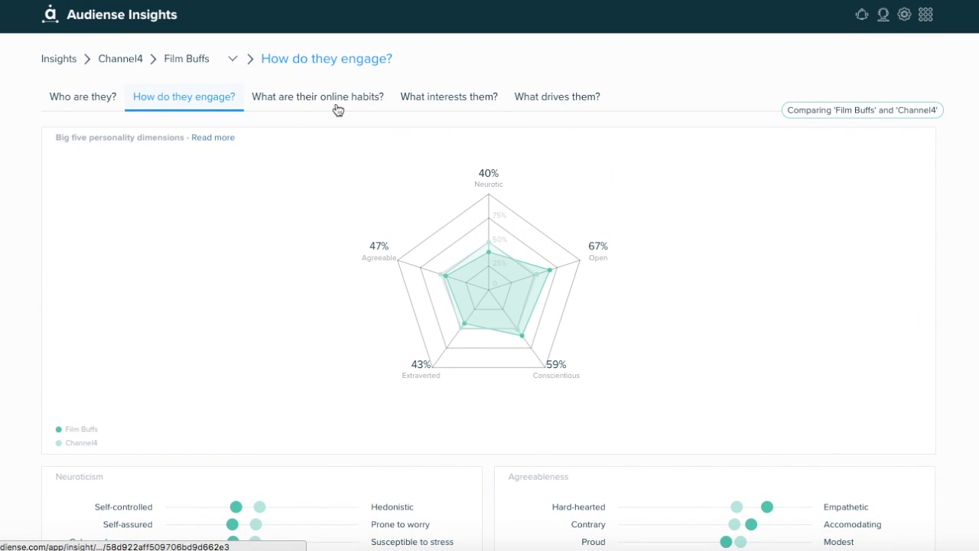
Review the Film Buffs Device, Amplification and Active hours panels against Channel4
click(334, 102)
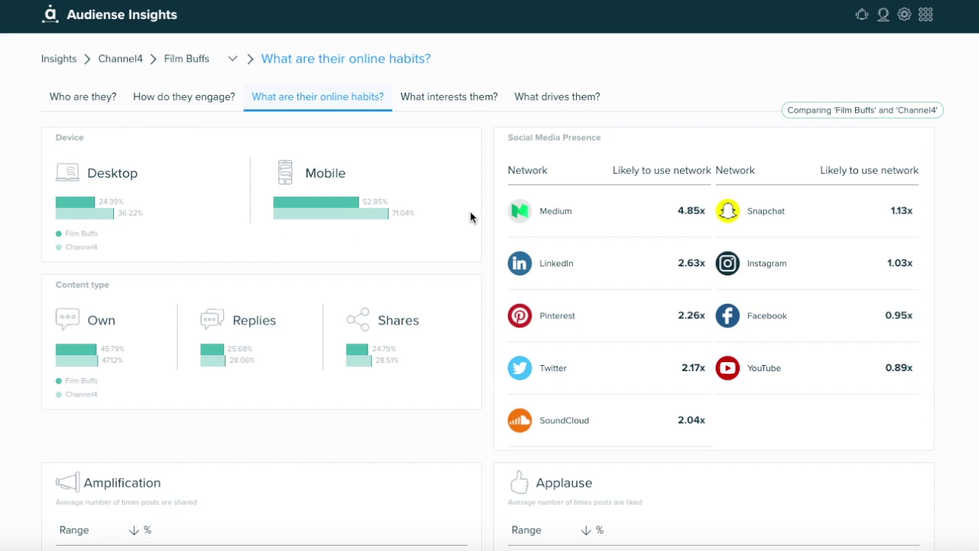
scroll(470, 210, down, 1)
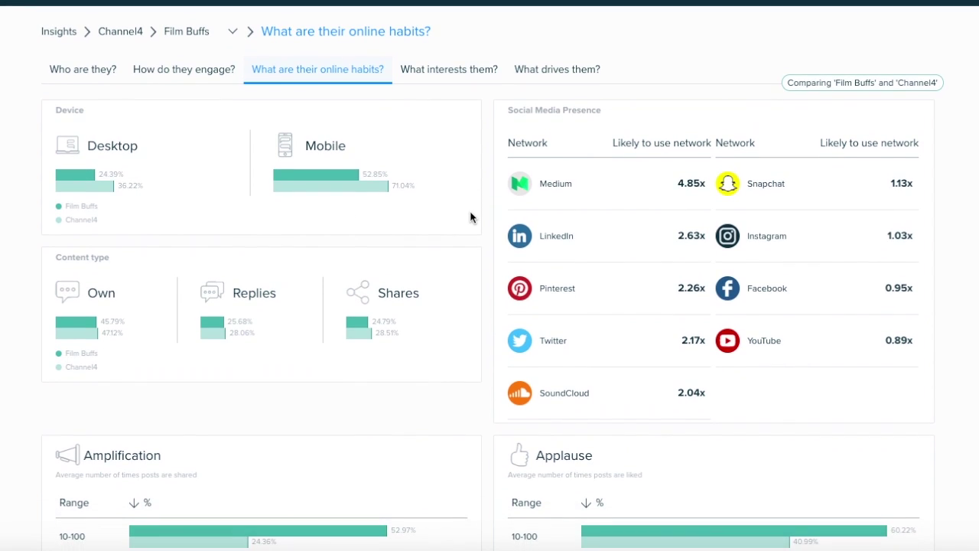
scroll(434, 384, down, 1)
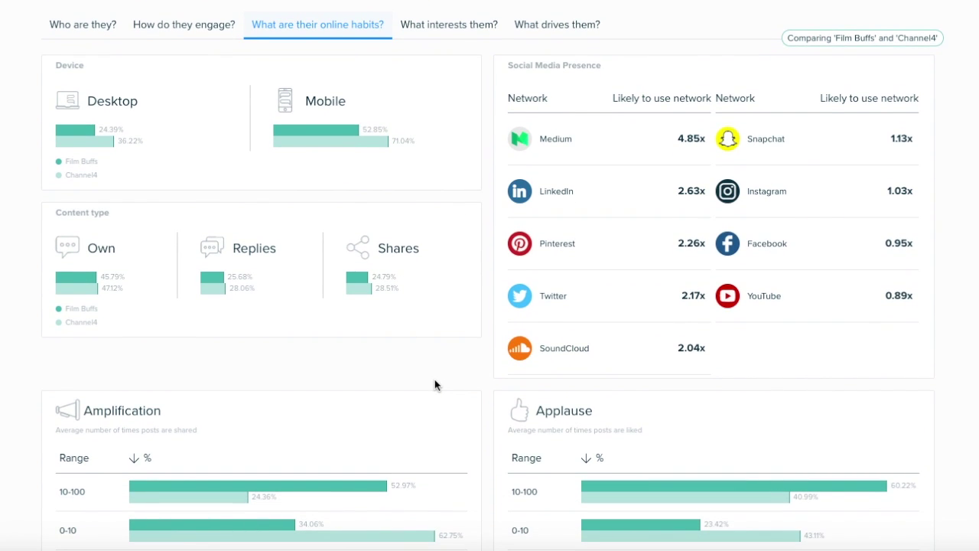
scroll(434, 385, down, 3)
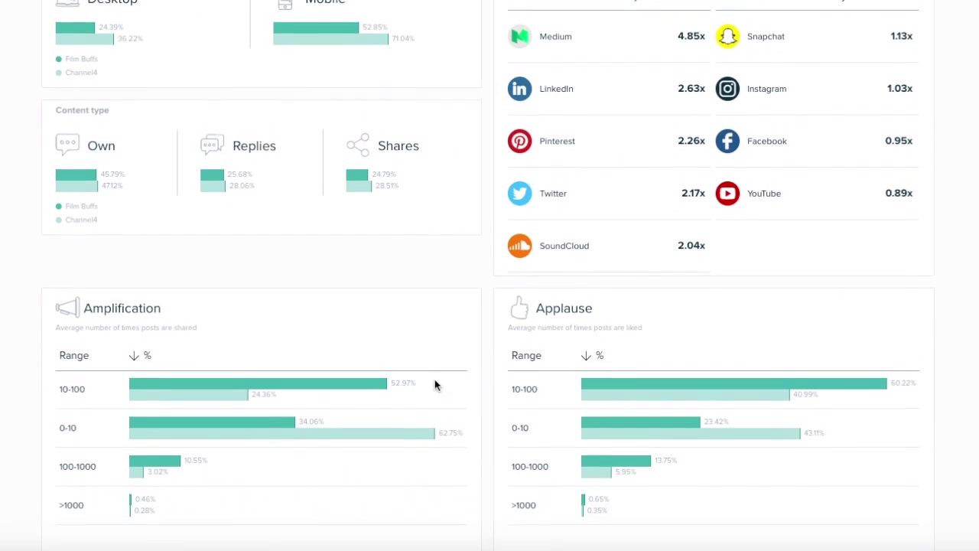
scroll(434, 385, down, 5)
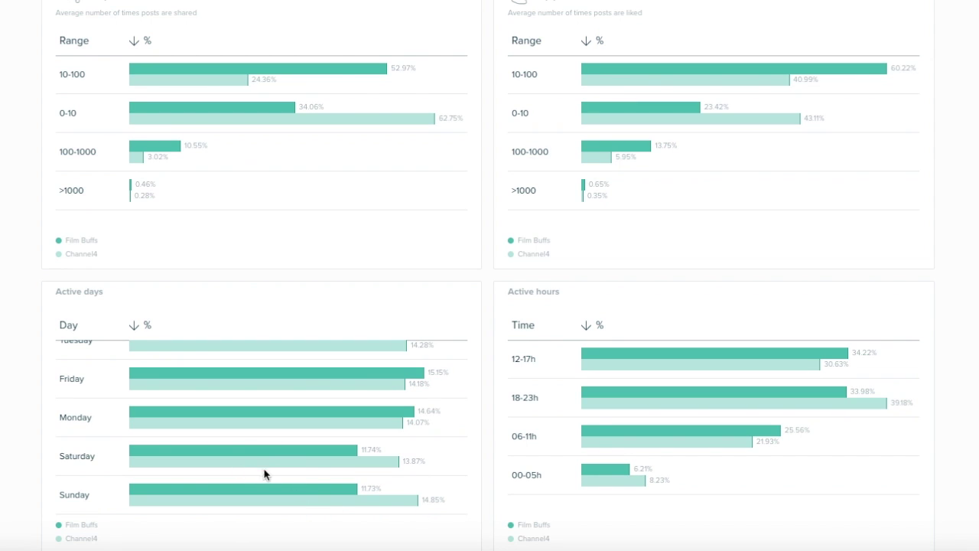
scroll(493, 410, up, 6)
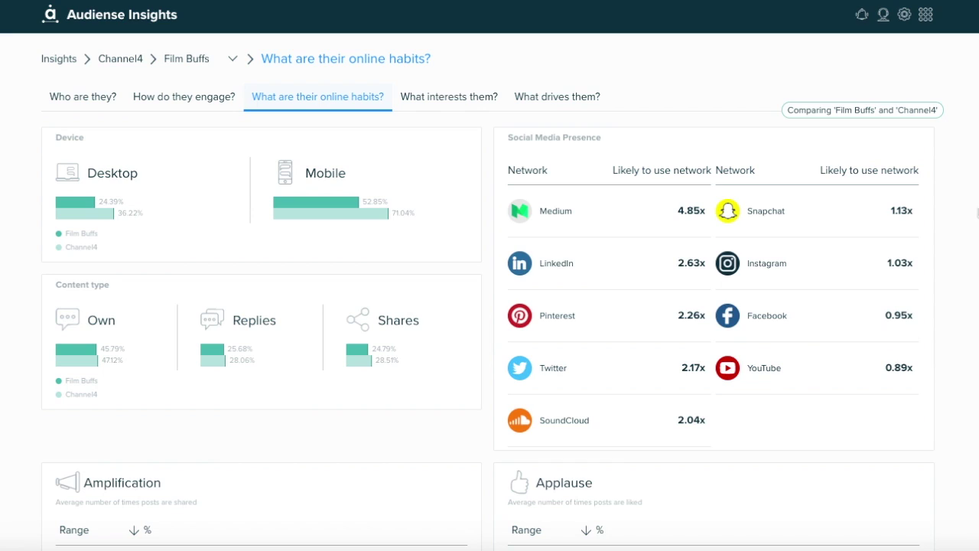
click(474, 97)
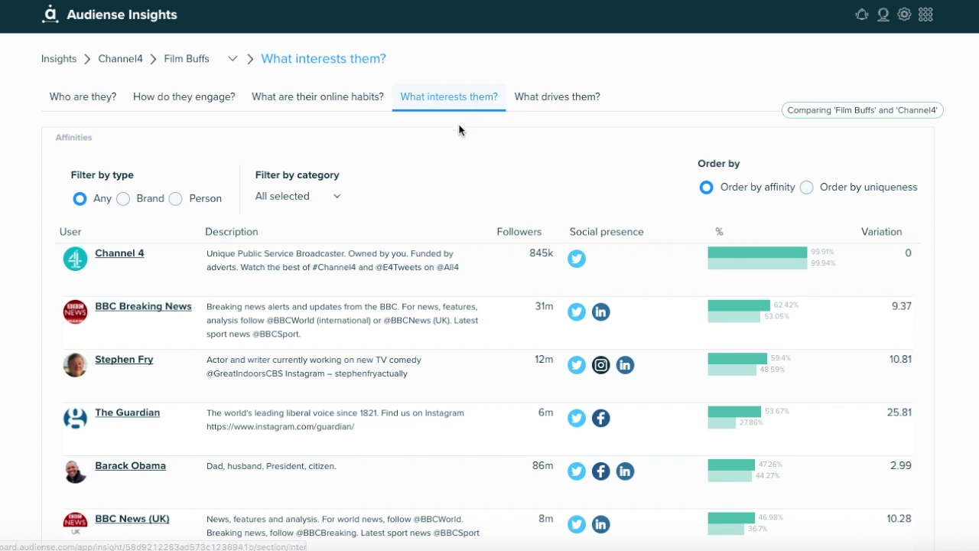
Rank the Film Buffs affinities by uniqueness
scroll(282, 316, down, 5)
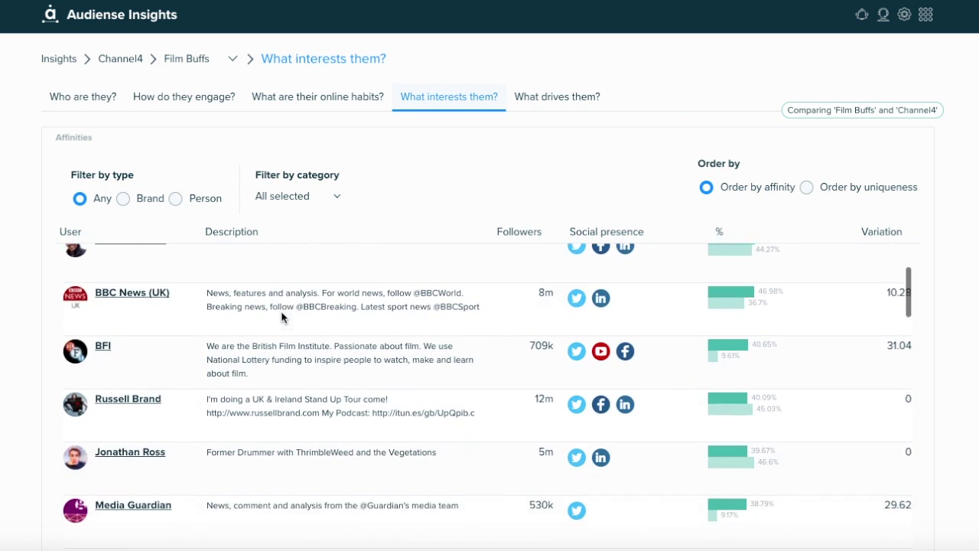
scroll(281, 317, up, 4)
scroll(281, 317, up, 3)
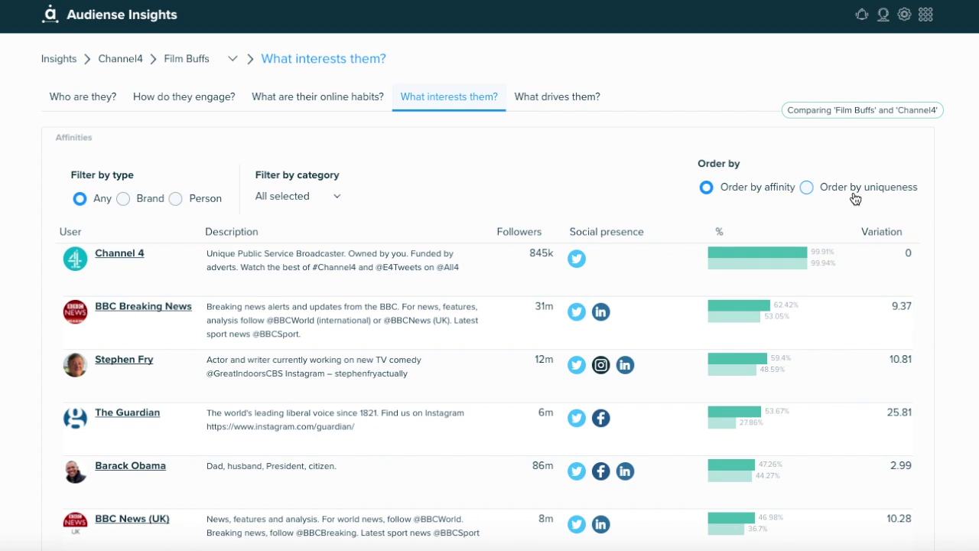
click(808, 187)
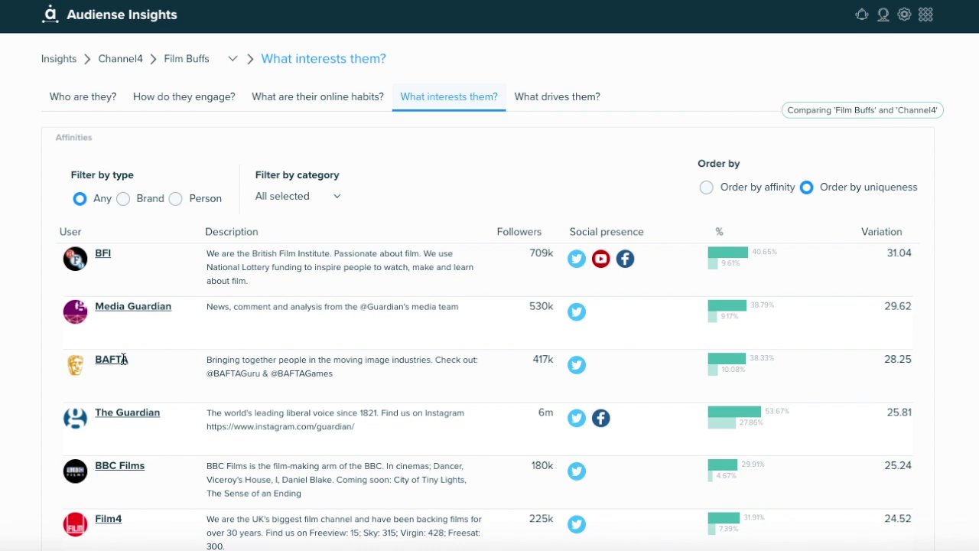
Rank the affinities by affinity again and limit them to brands only
scroll(135, 446, down, 3)
scroll(134, 446, up, 3)
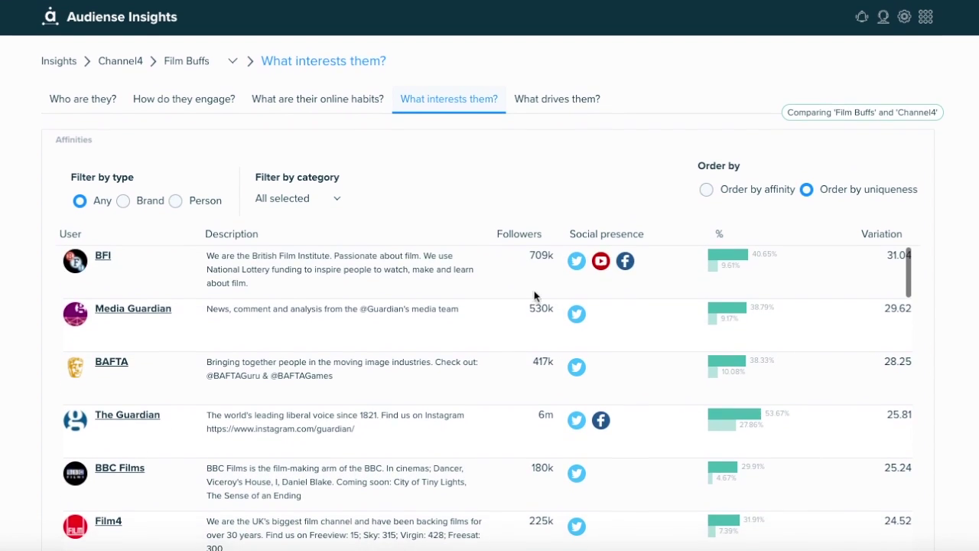
click(716, 188)
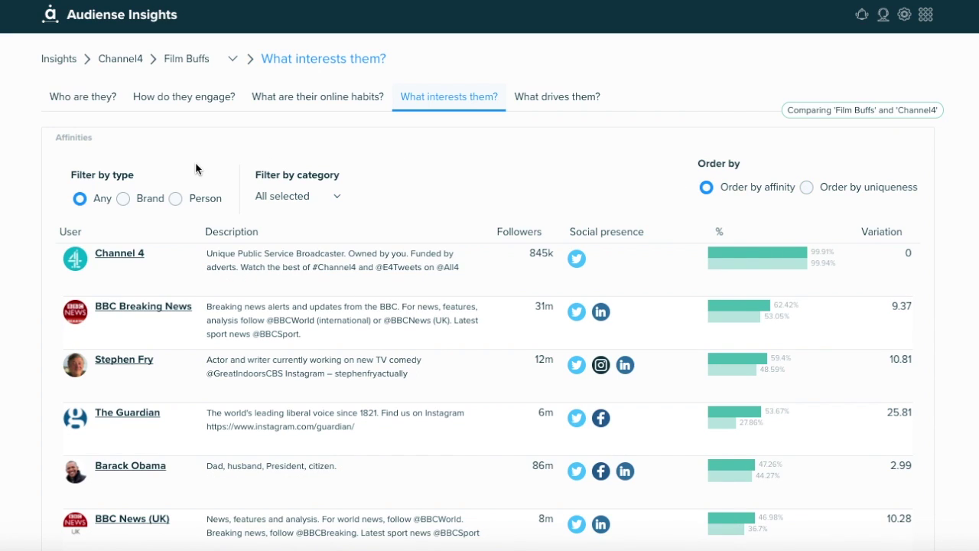
click(124, 199)
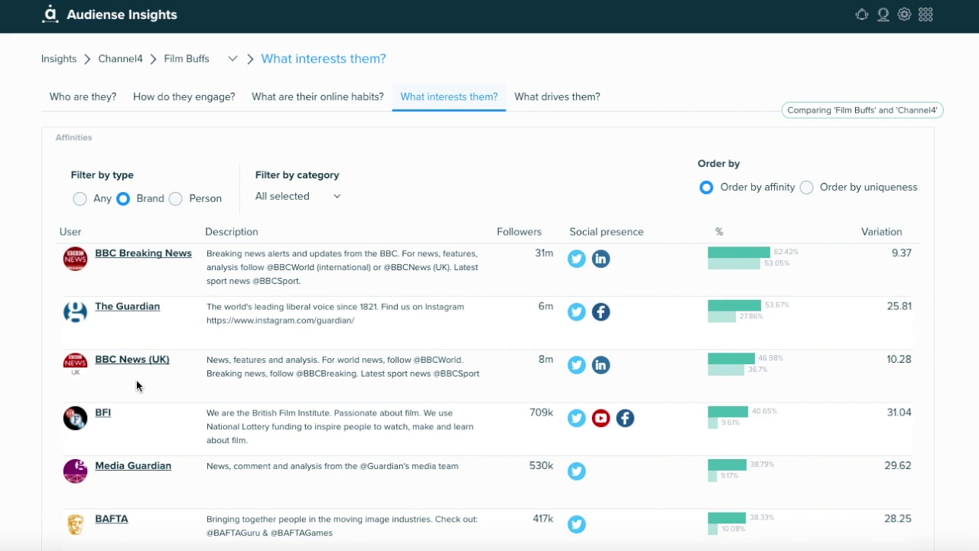
Show affinities of any type and open the Books and literature interest breakdown
click(79, 199)
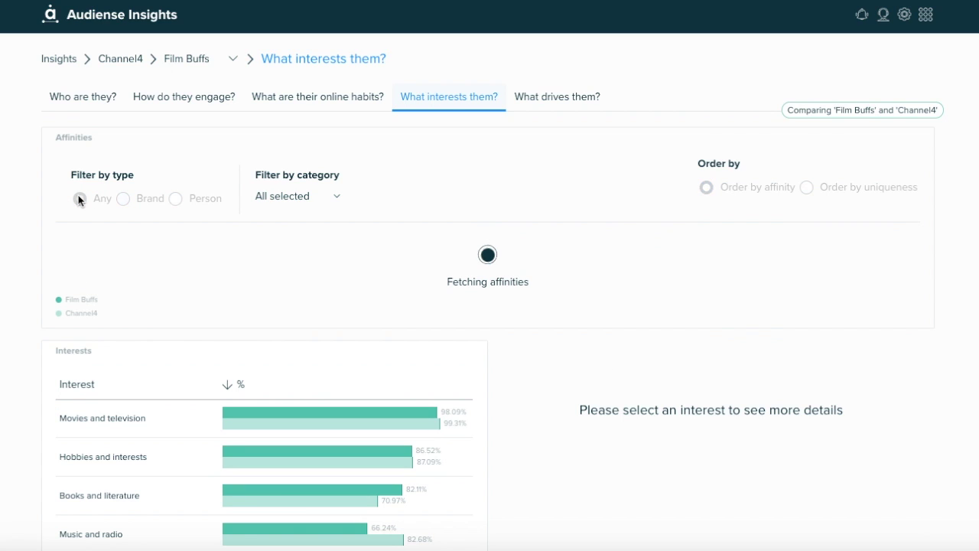
scroll(11, 336, down, 8)
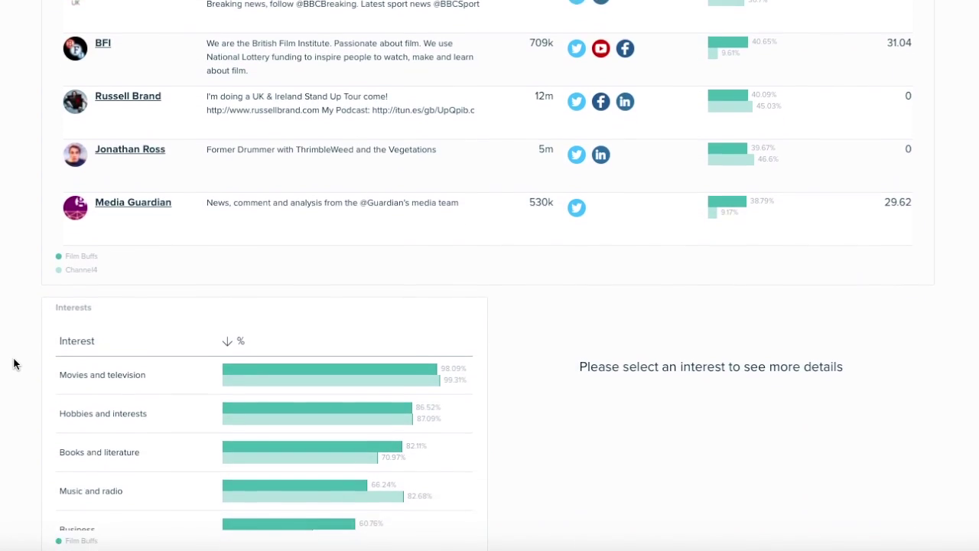
scroll(14, 364, down, 5)
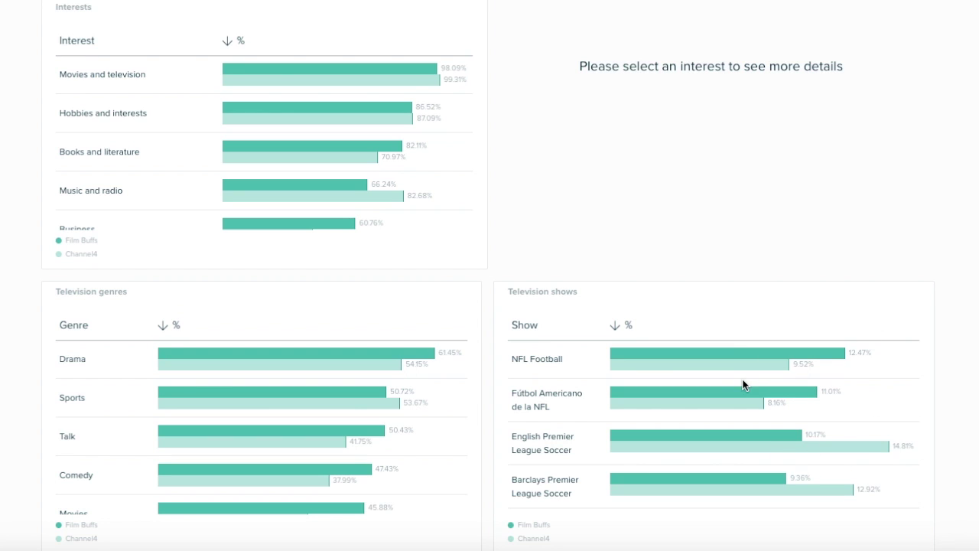
click(112, 152)
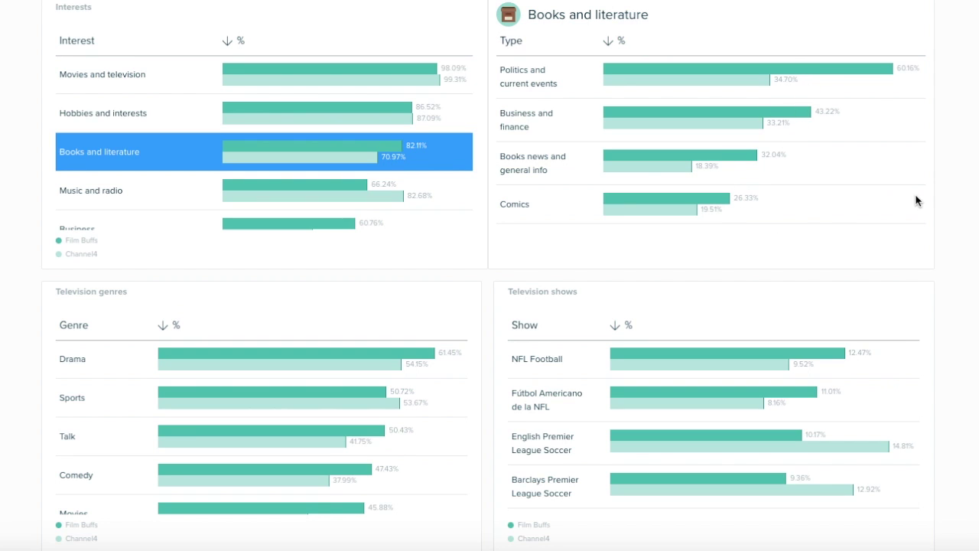
Move on to the Film Buffs needs and values compared with Channel4
scroll(917, 201, up, 3)
scroll(917, 200, up, 4)
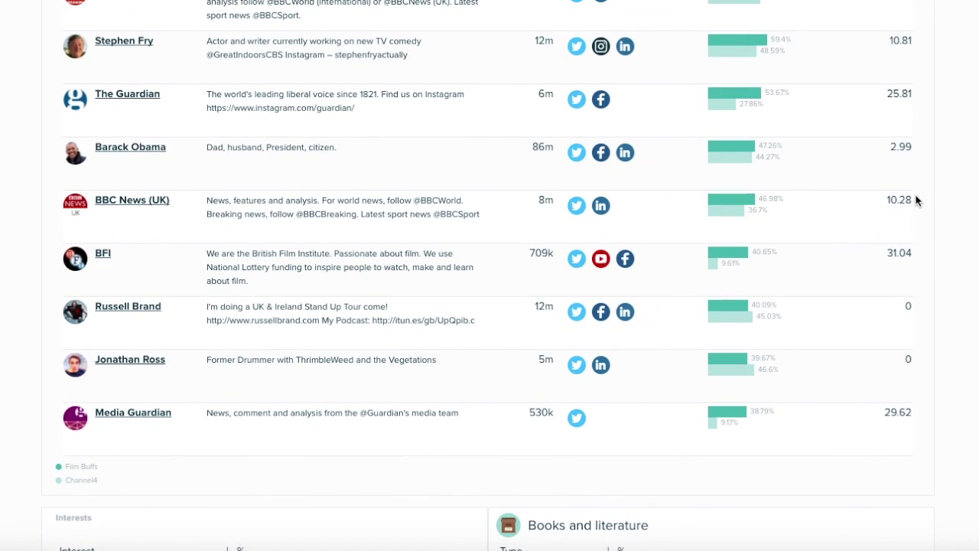
scroll(917, 200, up, 3)
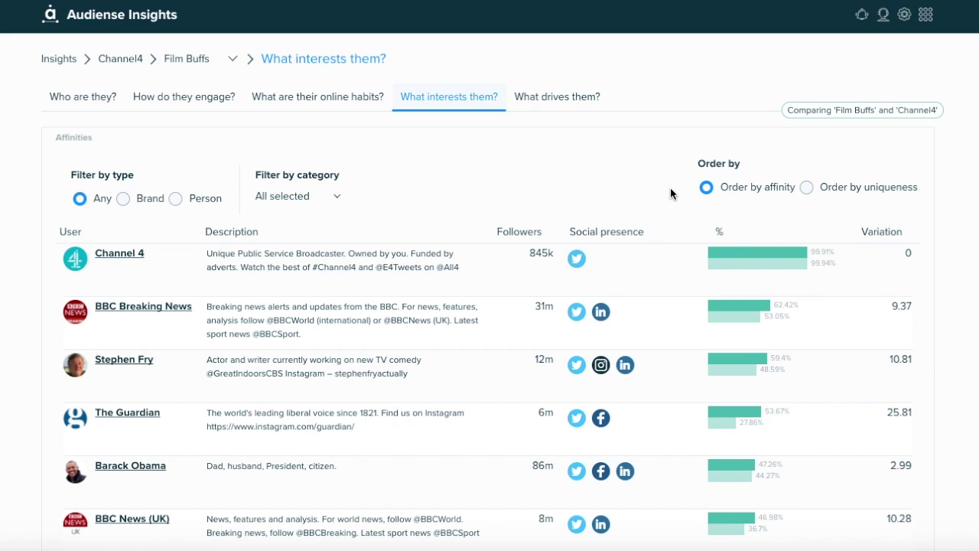
click(563, 100)
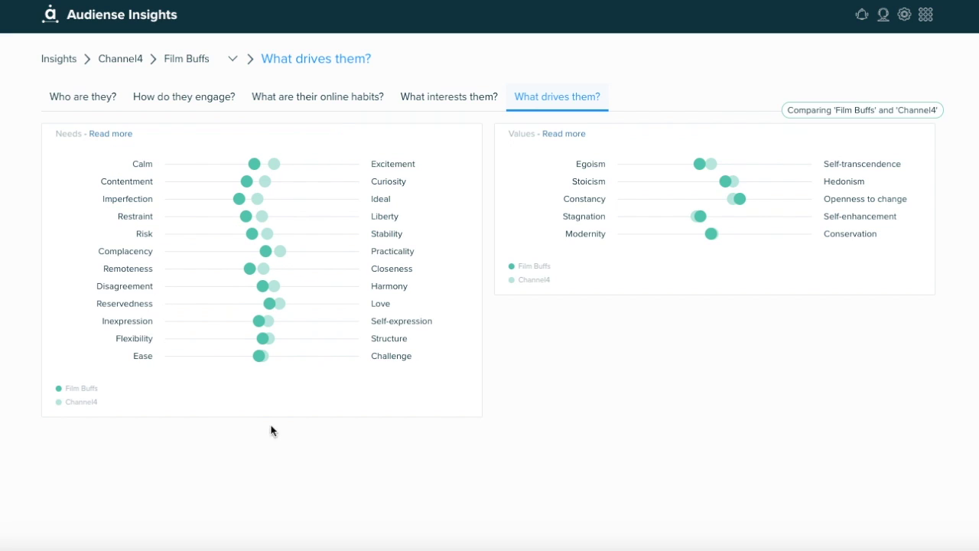
Read the descriptions of the Values dimensions on the Film Buffs drivers chart
mouse_move(586, 226)
mouse_move(890, 222)
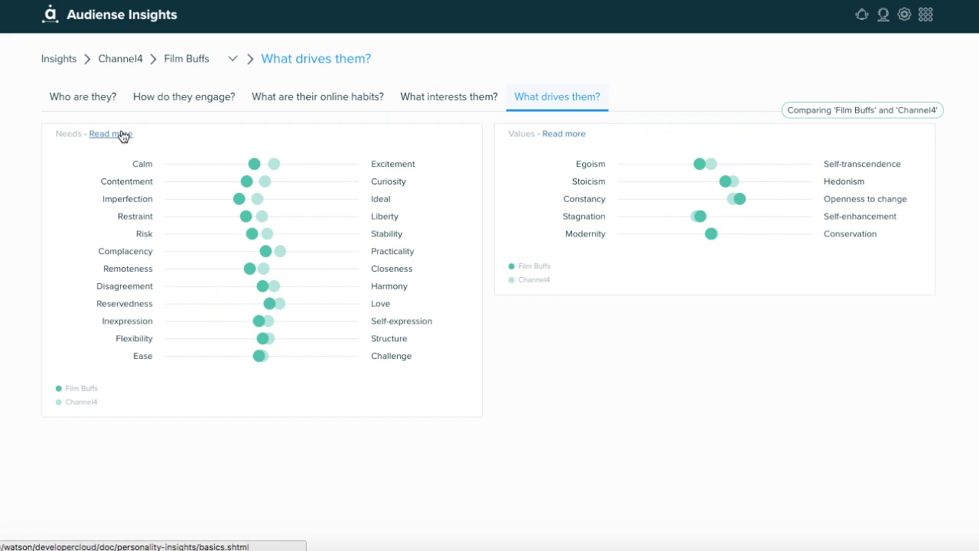
Go back to the Channel4 audience overview from the breadcrumb
click(120, 60)
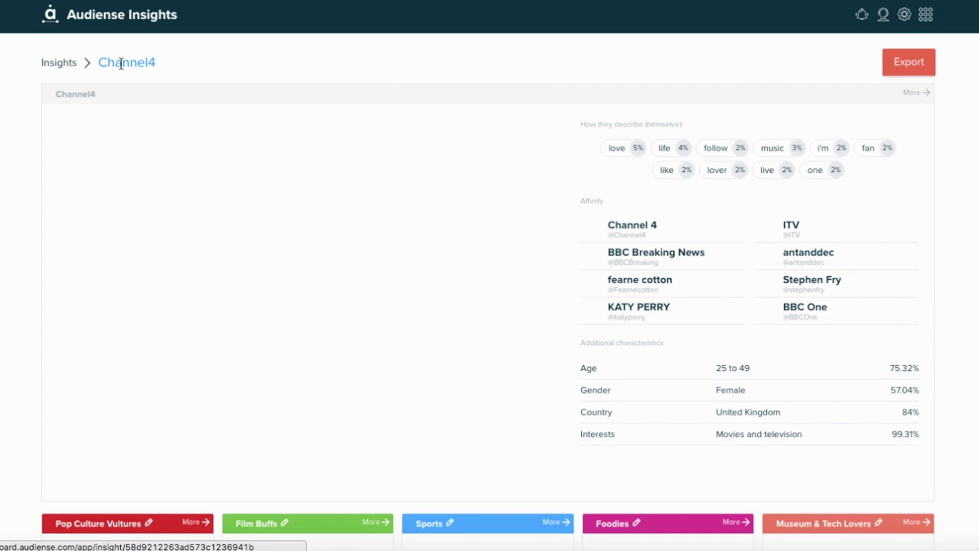